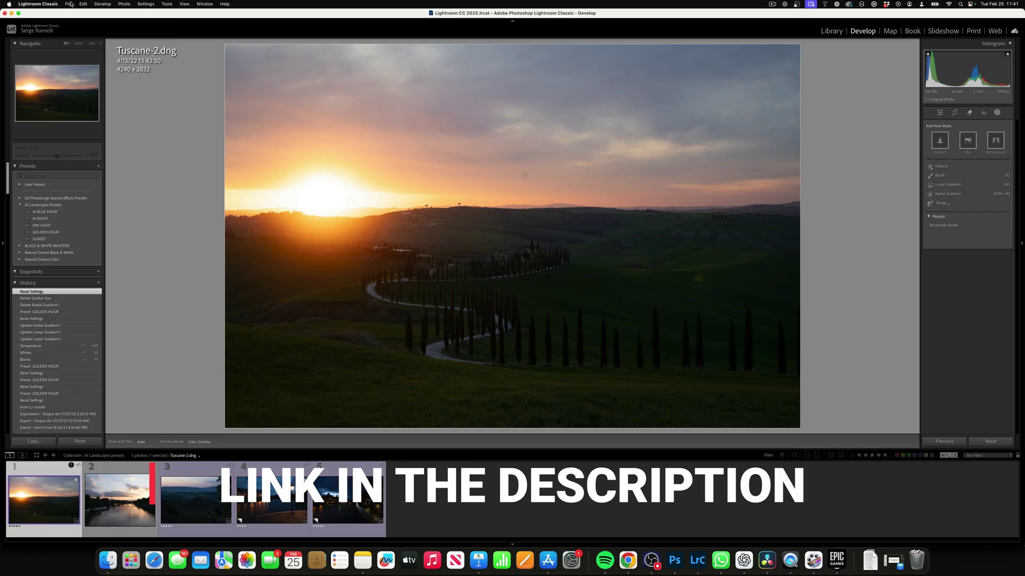
Step: Import AI Landscapes Presets.zip from the Desktop via File > Import Develop Profiles and Presets
left_click(69, 4)
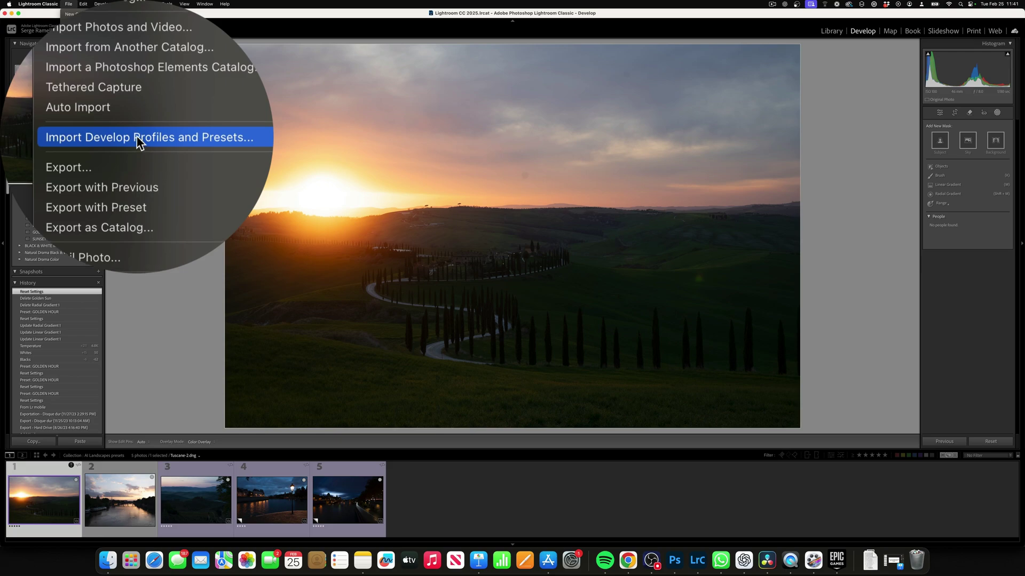
left_click(136, 137)
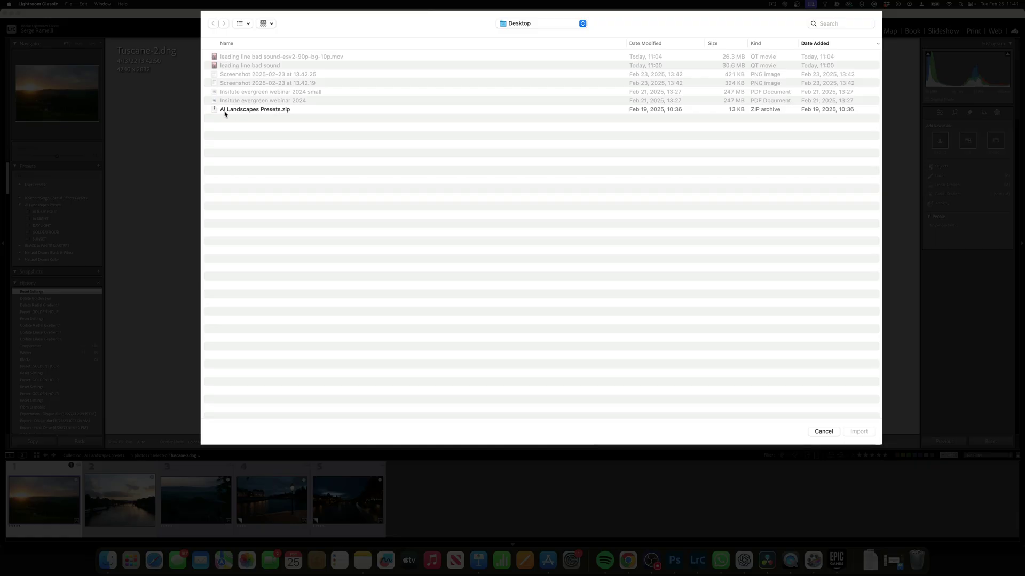
left_click(227, 110)
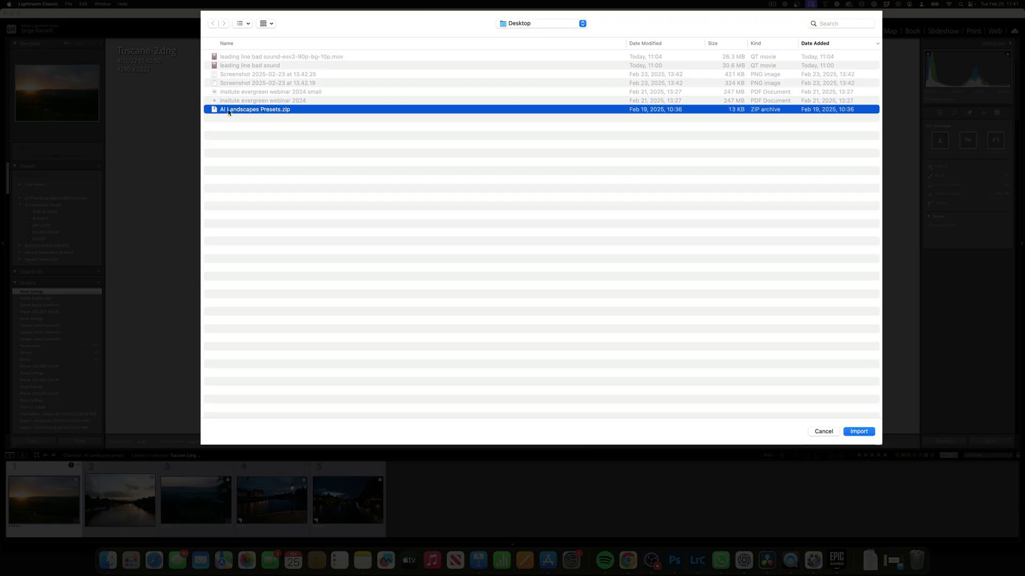
left_click(831, 432)
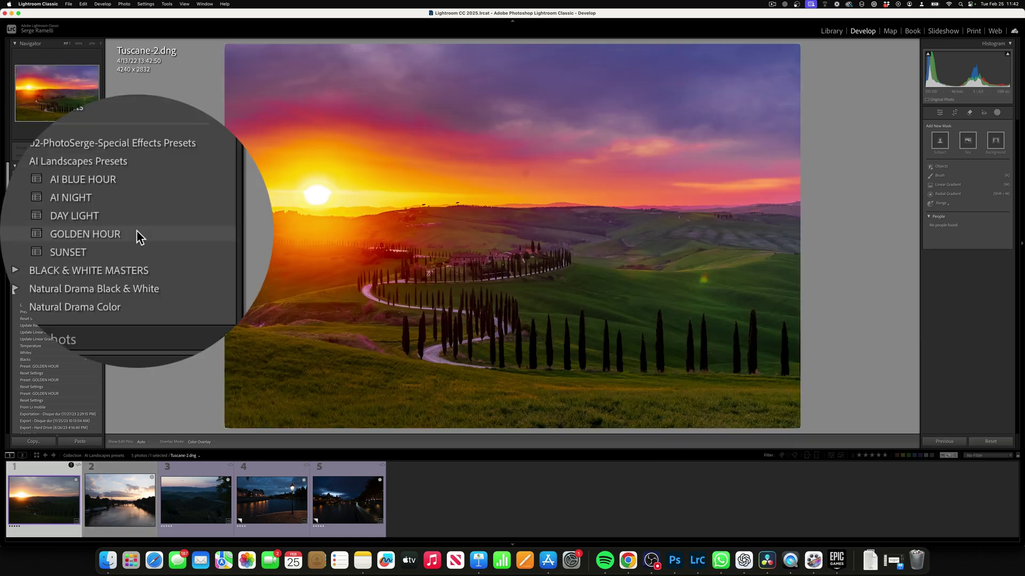
Step: Apply GOLDEN HOUR to Tuscane-2.dng, then set Blacks to −66, Whites to +61 and Temp to 6,772
left_click(66, 231)
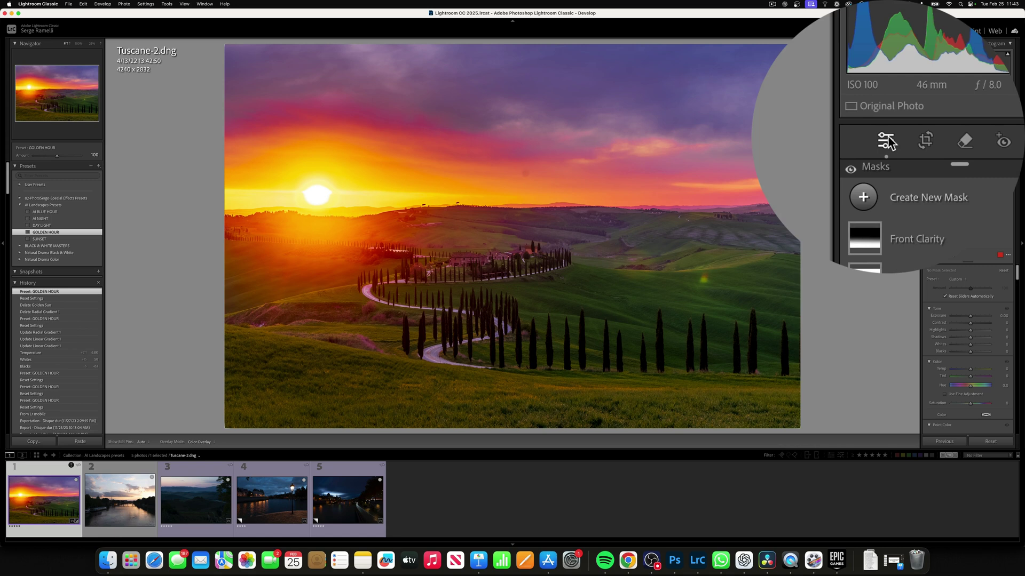
left_click(940, 112)
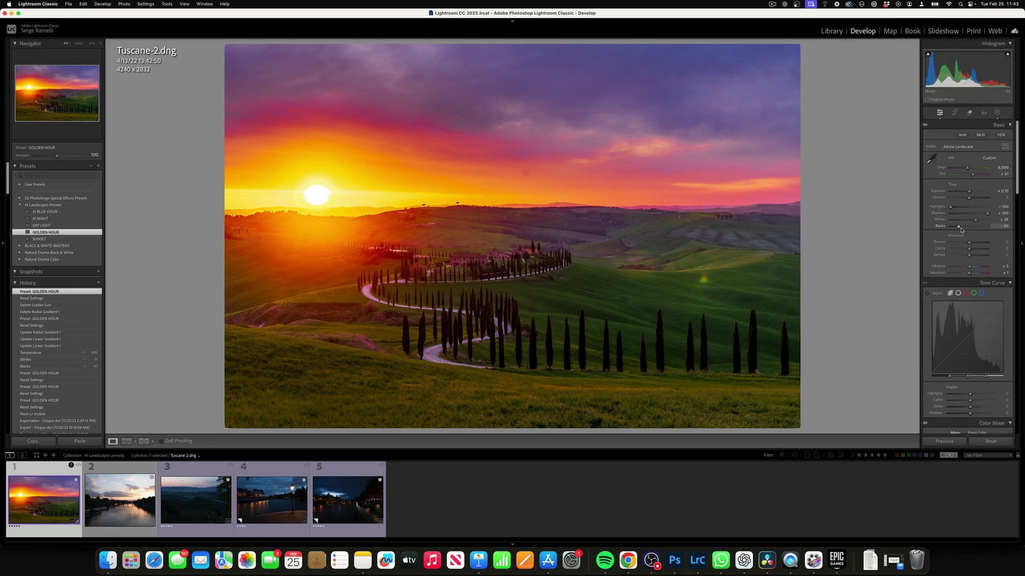
key("alt")
left_click_drag(959, 227, 963, 226)
left_click_drag(889, 226, 980, 219)
key("alt")
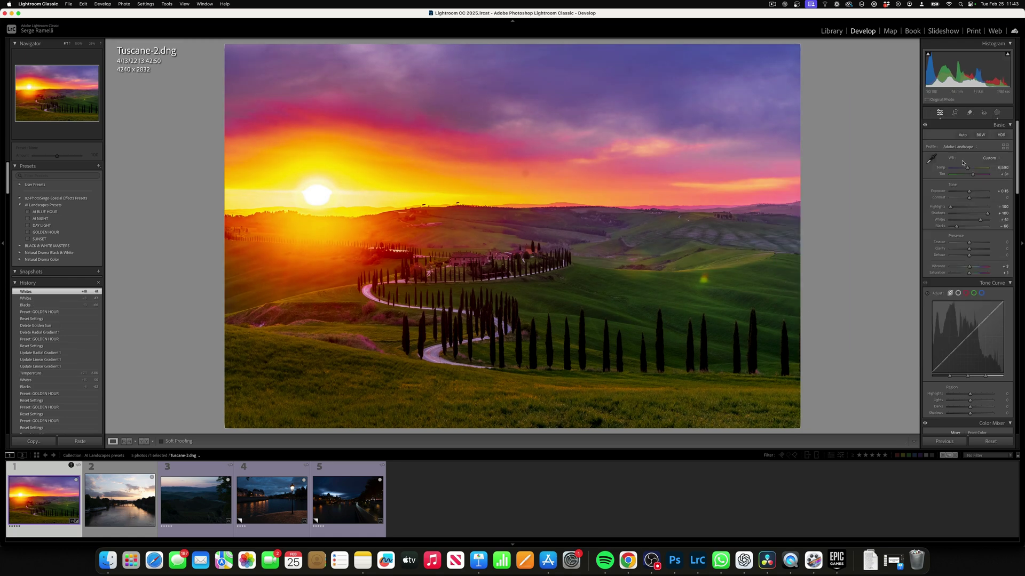
left_click_drag(967, 167, 967, 169)
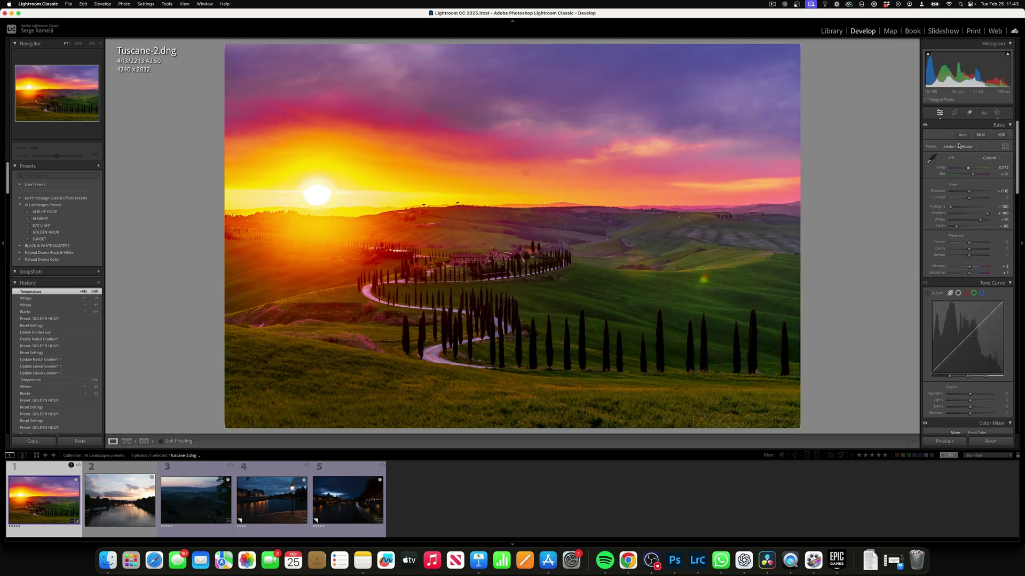
Step: Remove a distracting spot from the sky with the Remove tool, generative AI turned off
left_click(970, 113)
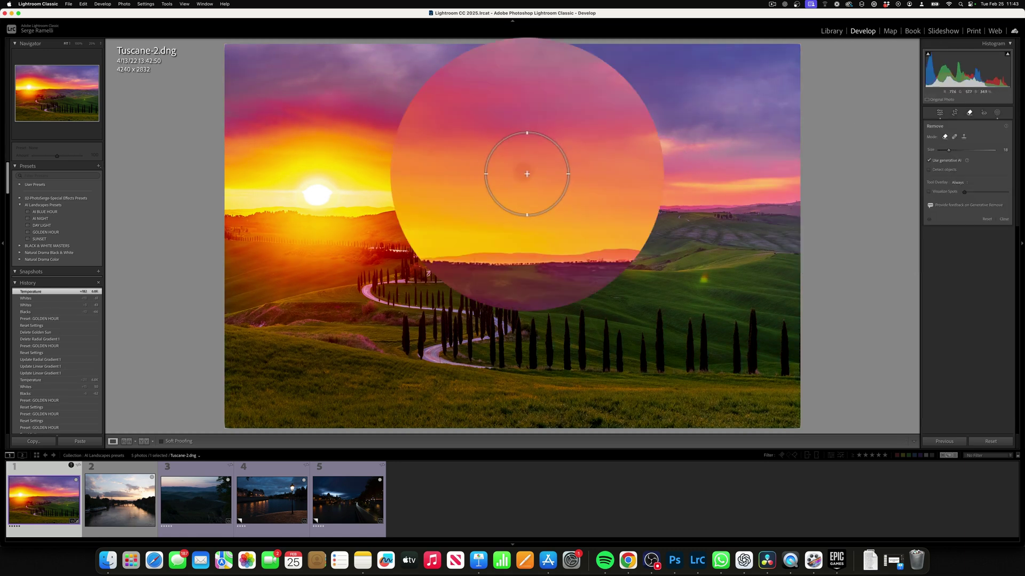
left_click(889, 167)
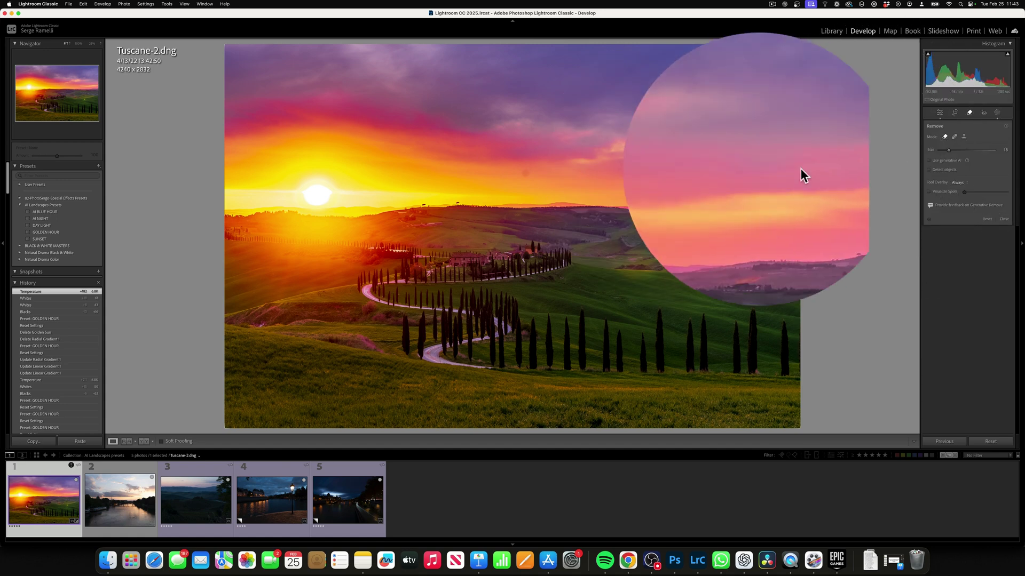
left_click(525, 171)
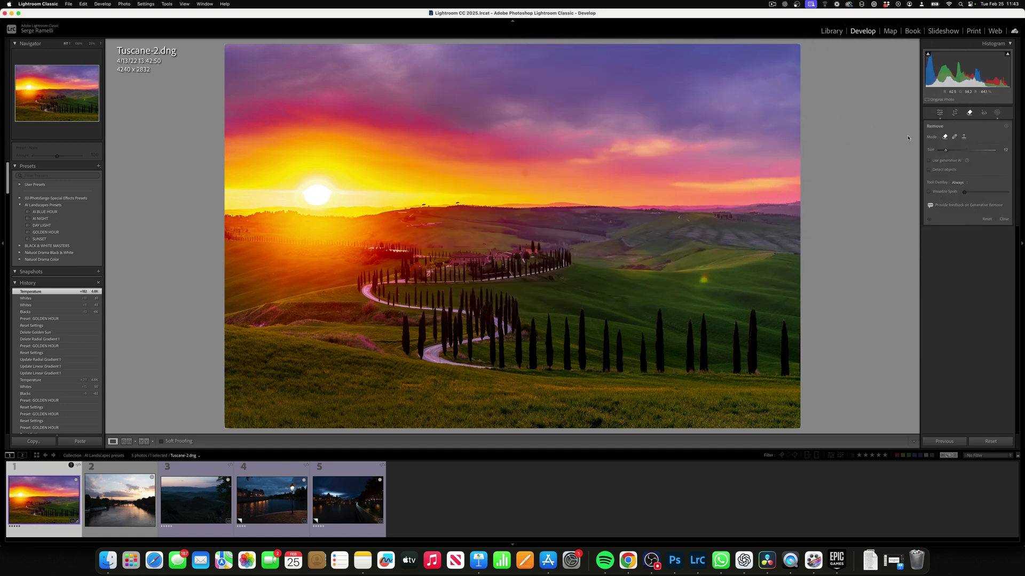
left_click(941, 113)
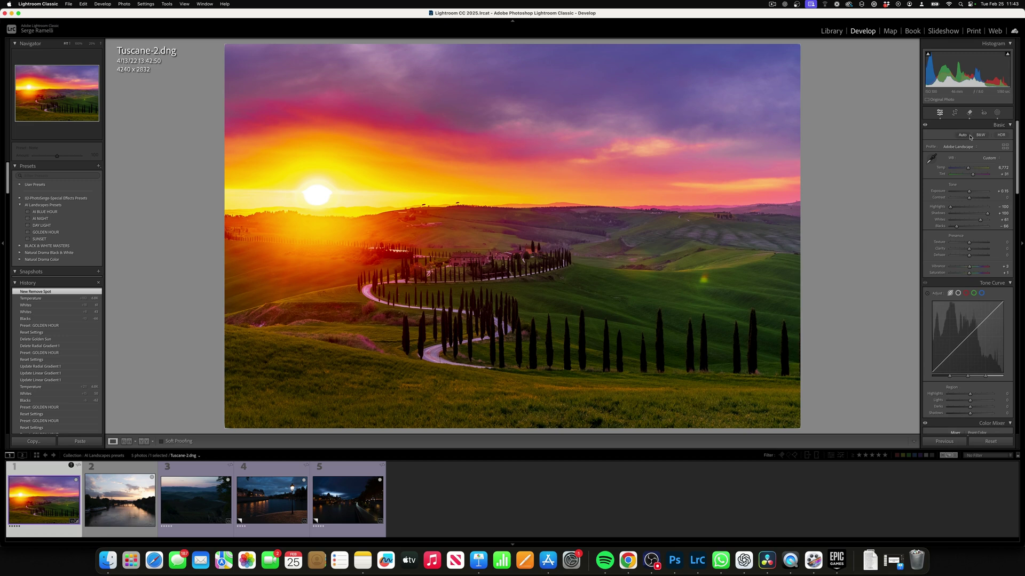
Step: Reposition the Golden Sun mask over the sun and widen its glow across the sky
left_click(997, 114)
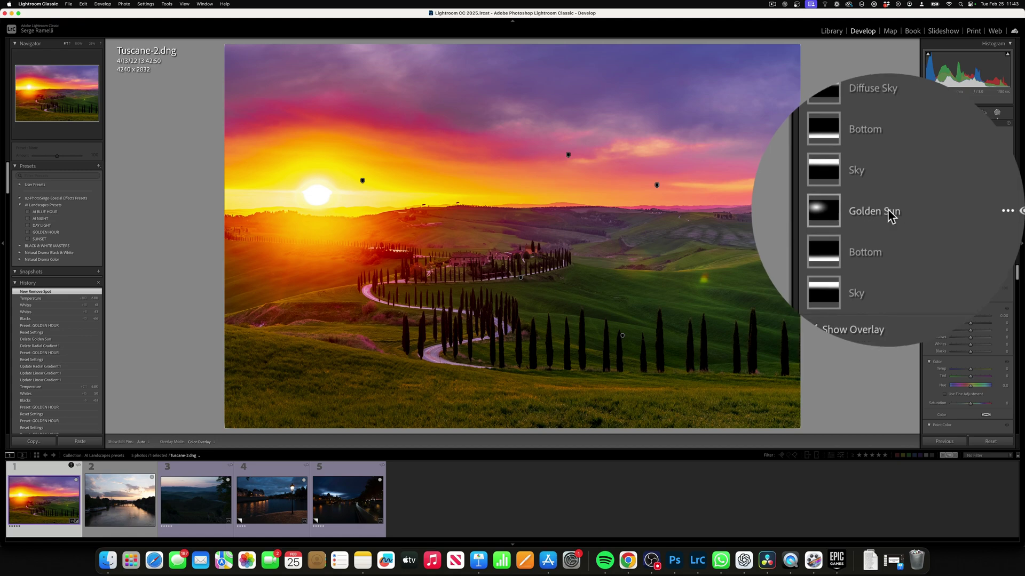
left_click(955, 211)
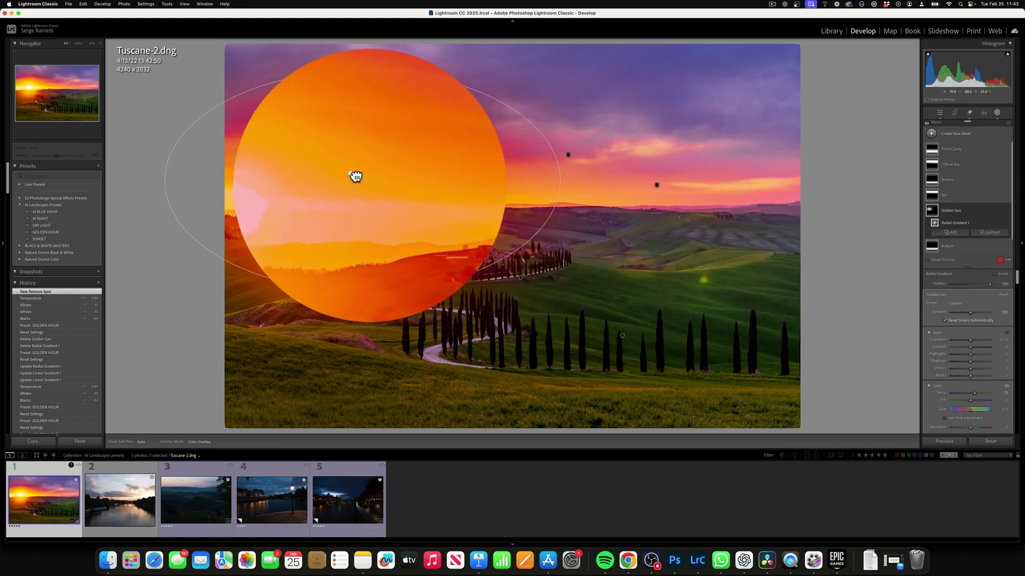
left_click_drag(355, 177, 857, 433)
left_click_drag(796, 323, 426, 198)
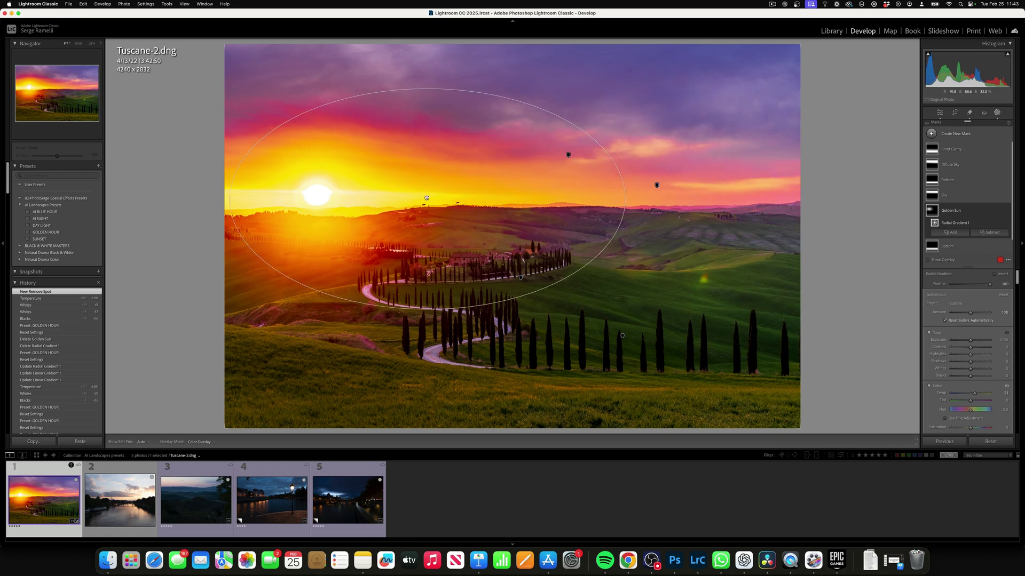
left_click_drag(623, 201, 821, 194)
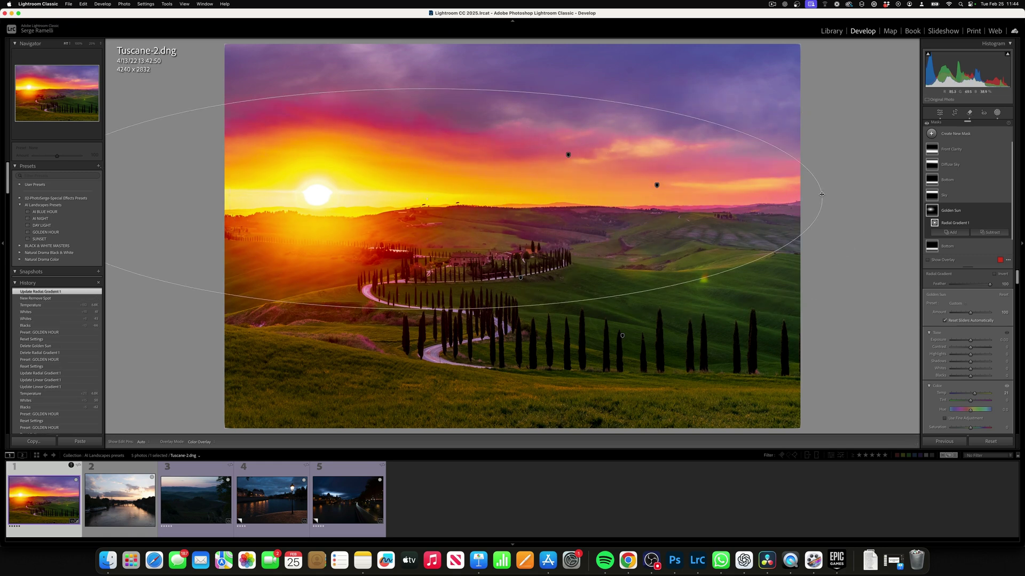
Step: Refit the Diffuse Sky, Bottom and Front Clarity gradient masks to the sky and fields
left_click(568, 156)
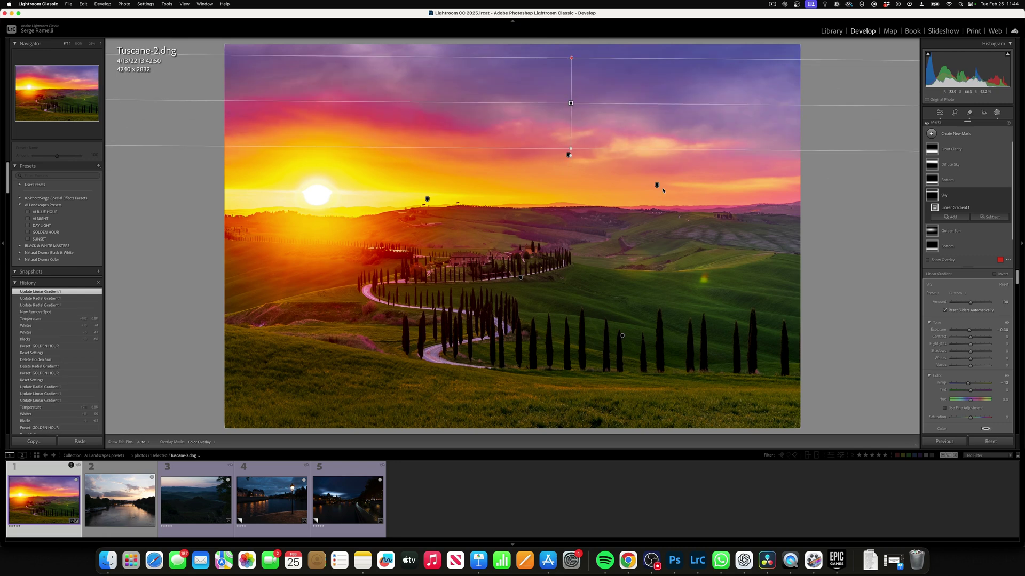
left_click(655, 184)
left_click_drag(656, 183, 651, 120)
mouse_move(622, 338)
left_mouse_down()
mouse_move(621, 299)
mouse_move(624, 414)
mouse_move(620, 348)
left_mouse_up()
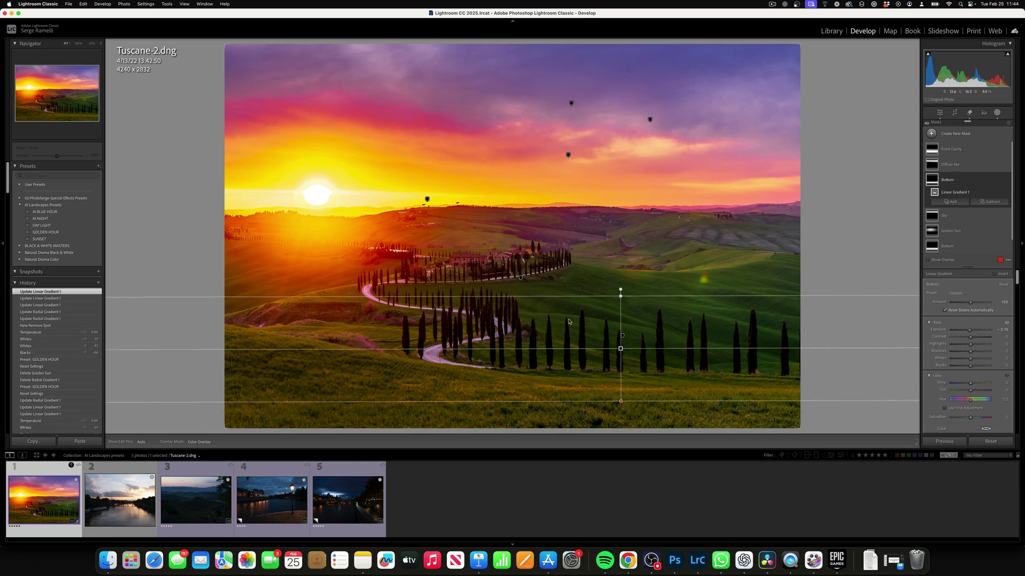
left_click(521, 278)
left_click_drag(521, 277, 494, 286)
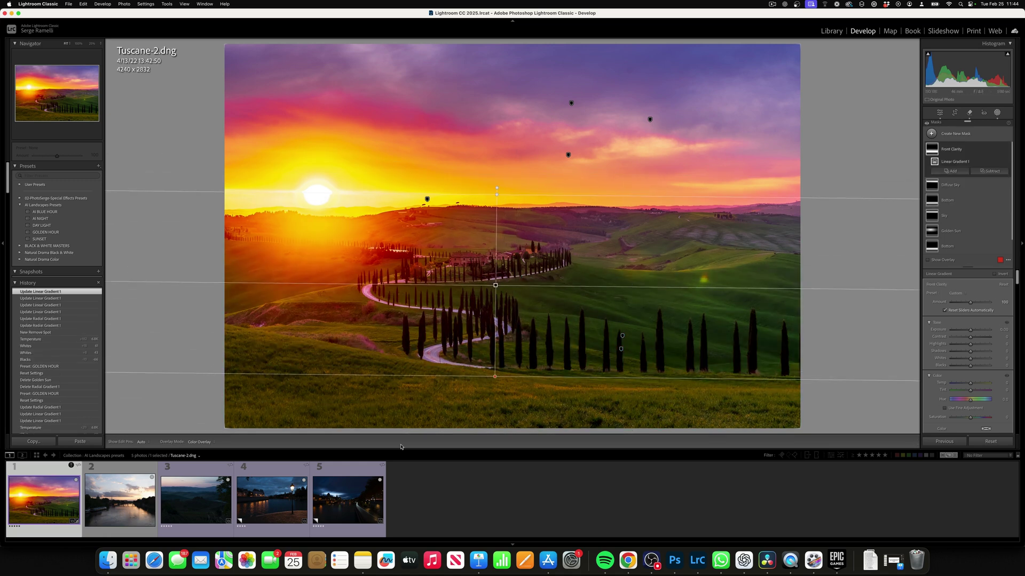
Step: Compare with the original via Reset and undo, then open the river photo untitled-366.raf
left_click(939, 113)
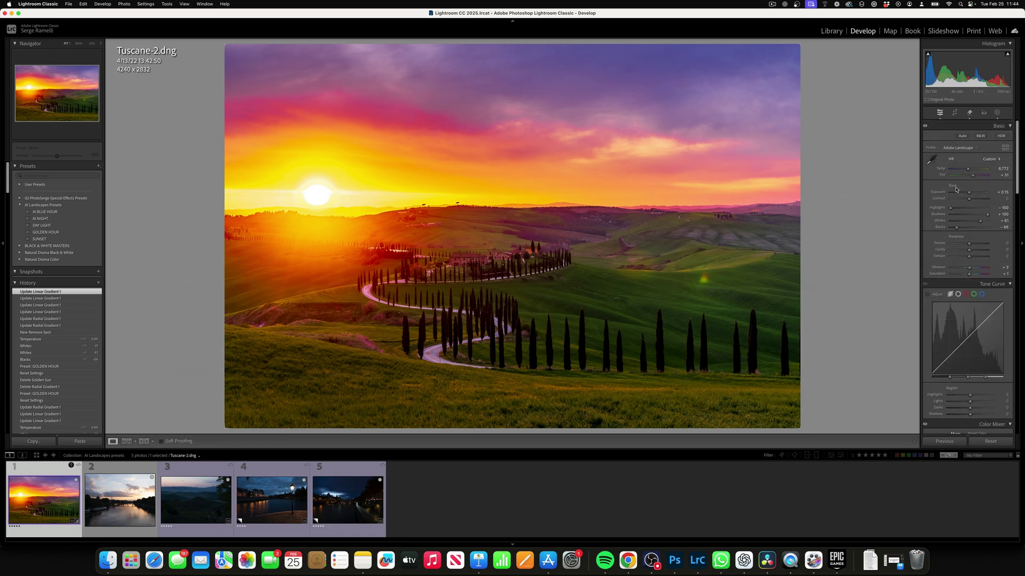
left_click(990, 442)
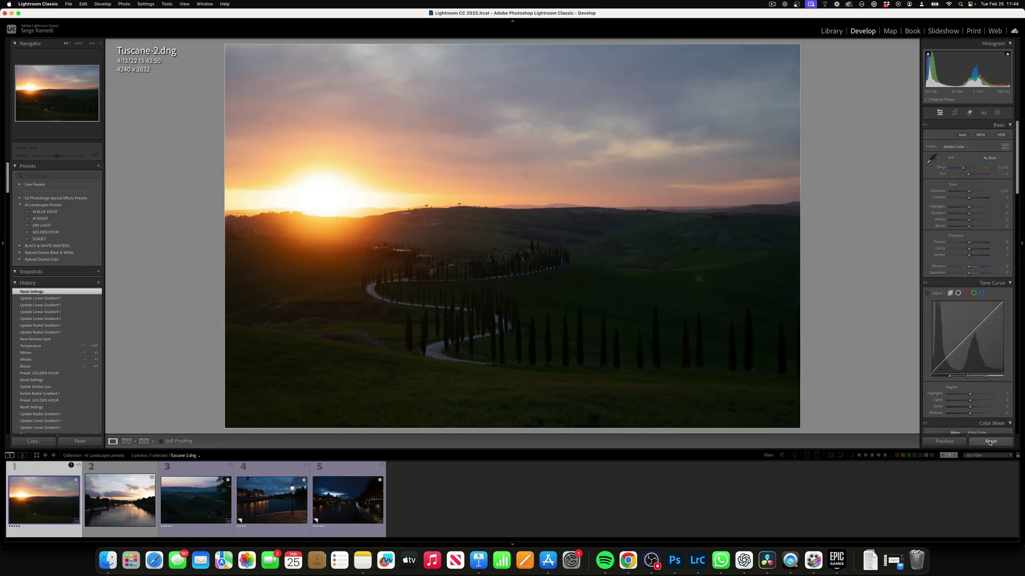
key("super+z")
left_click(138, 495)
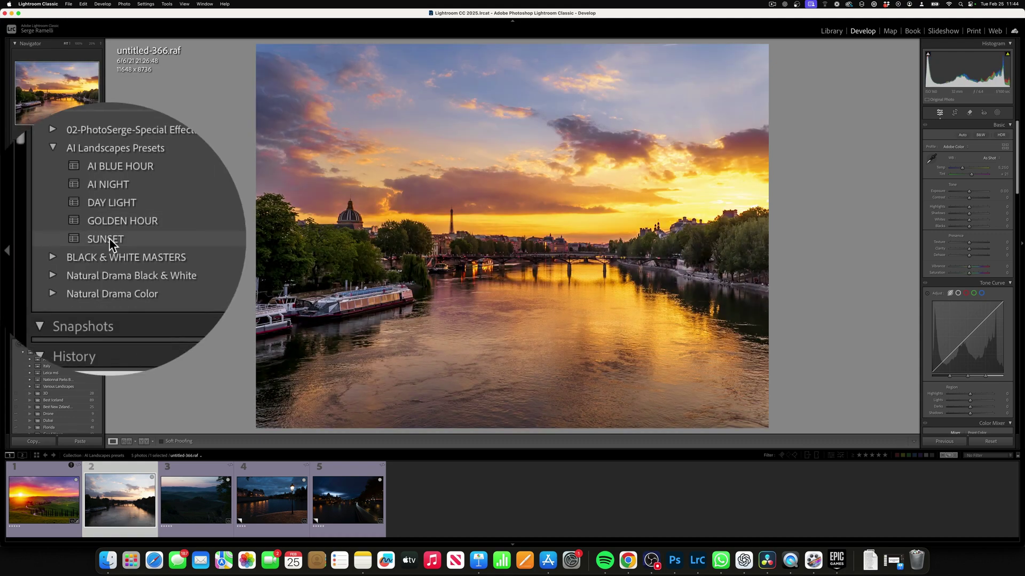
Step: Apply SUNSET to untitled-366.raf, darken Blacks to −50 and cool Temp to 5,734
left_click(40, 240)
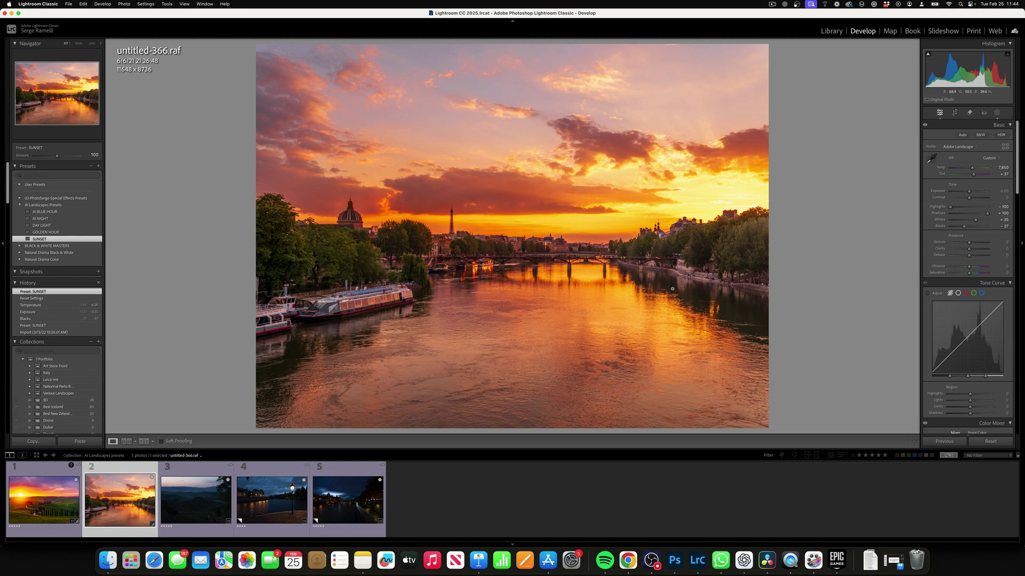
key("alt")
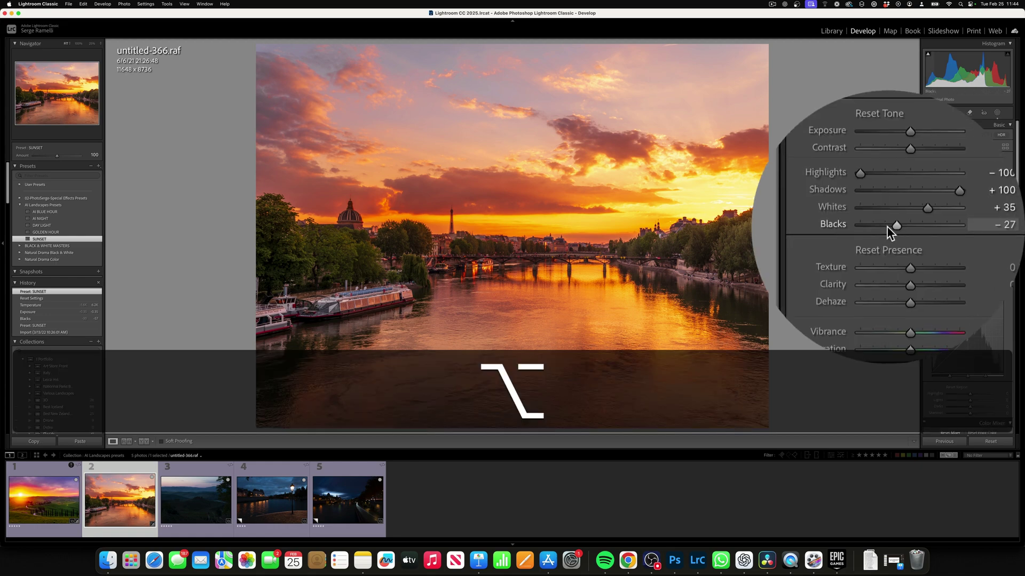
left_click_drag(964, 226, 961, 226)
left_click_drag(889, 225, 901, 220)
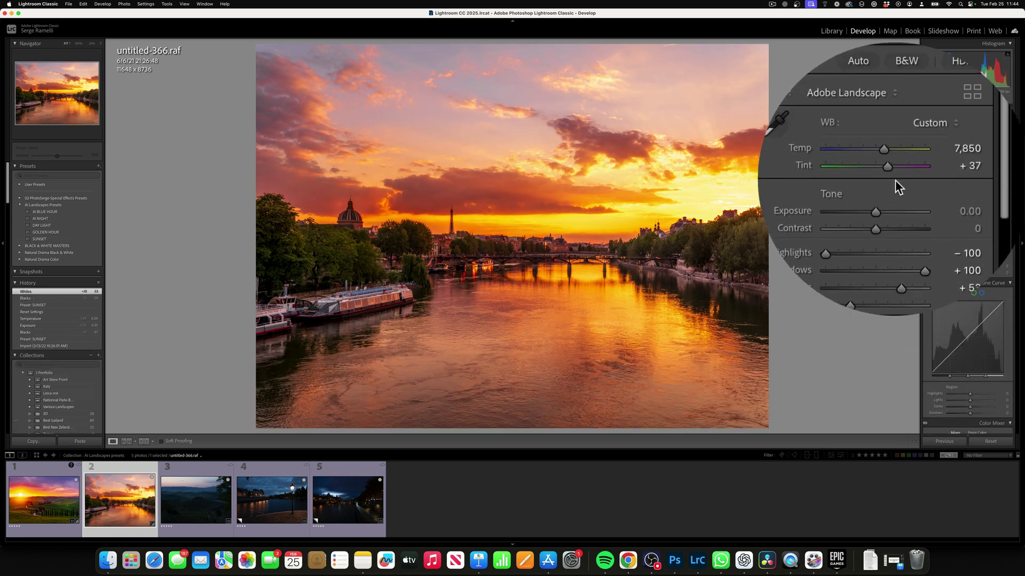
left_click_drag(888, 167, 888, 171)
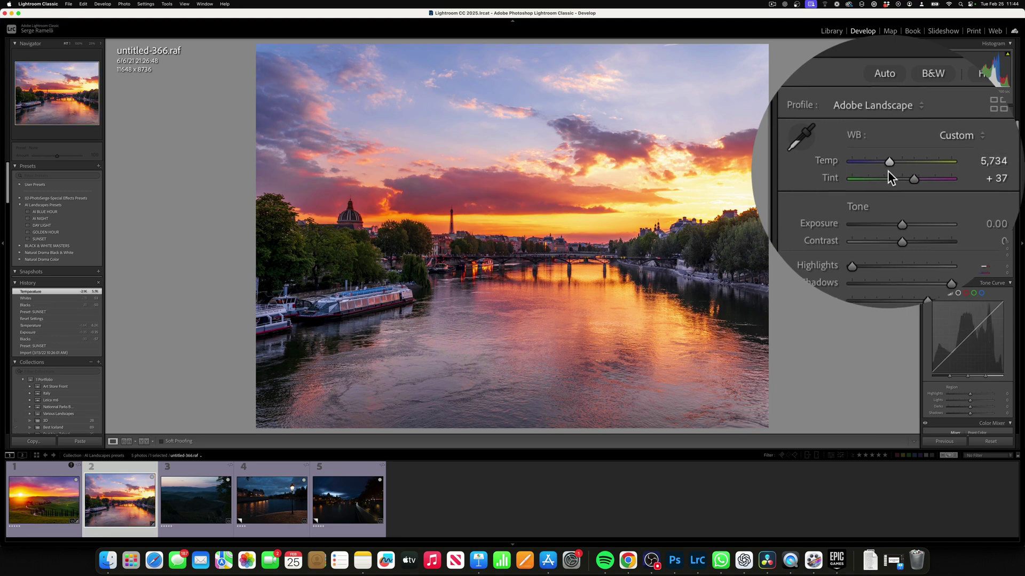
Step: Compare before and after with Reset and undo, then open DSC08439.ARW
left_click(999, 443)
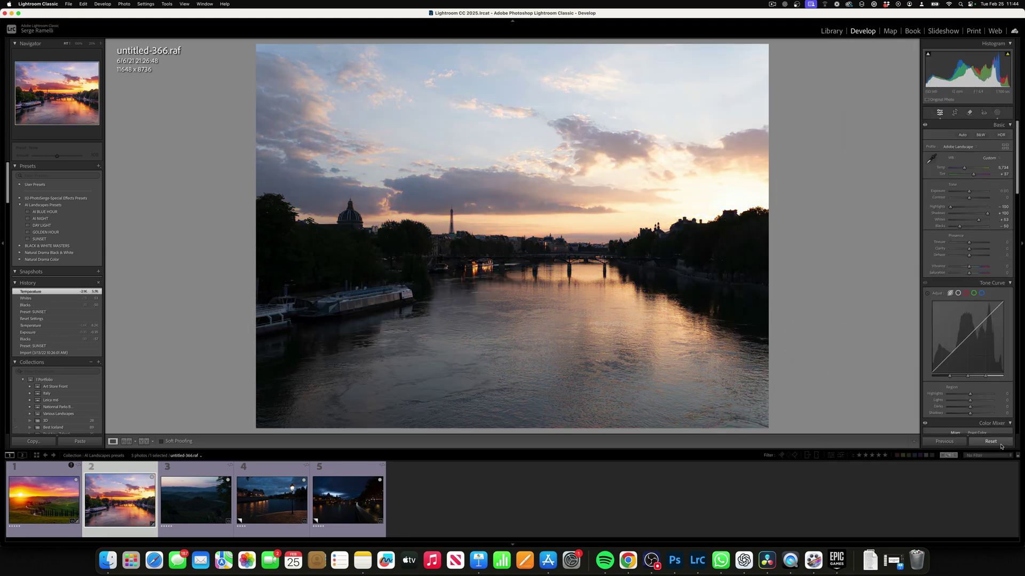
key("super+z")
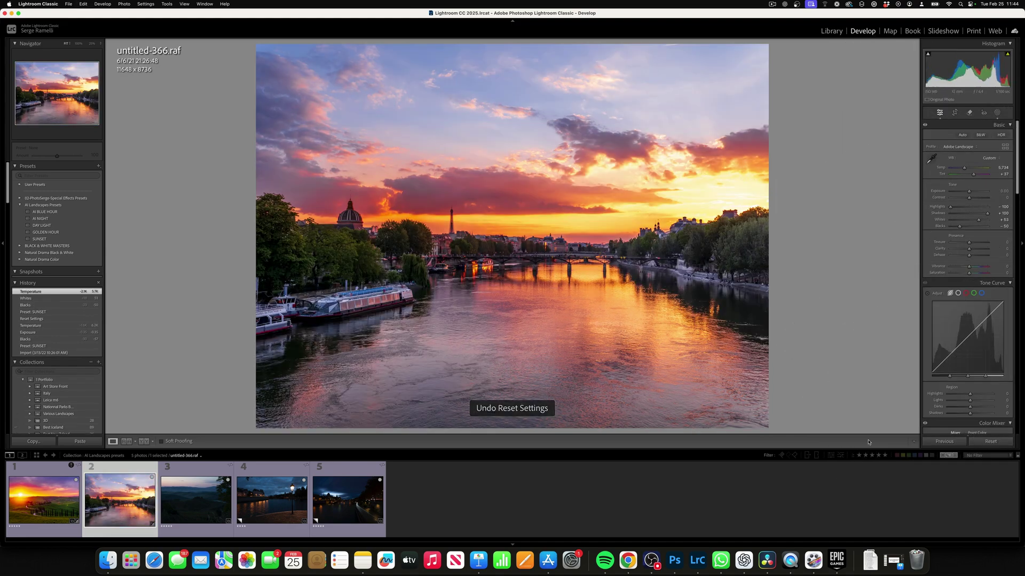
left_click(195, 521)
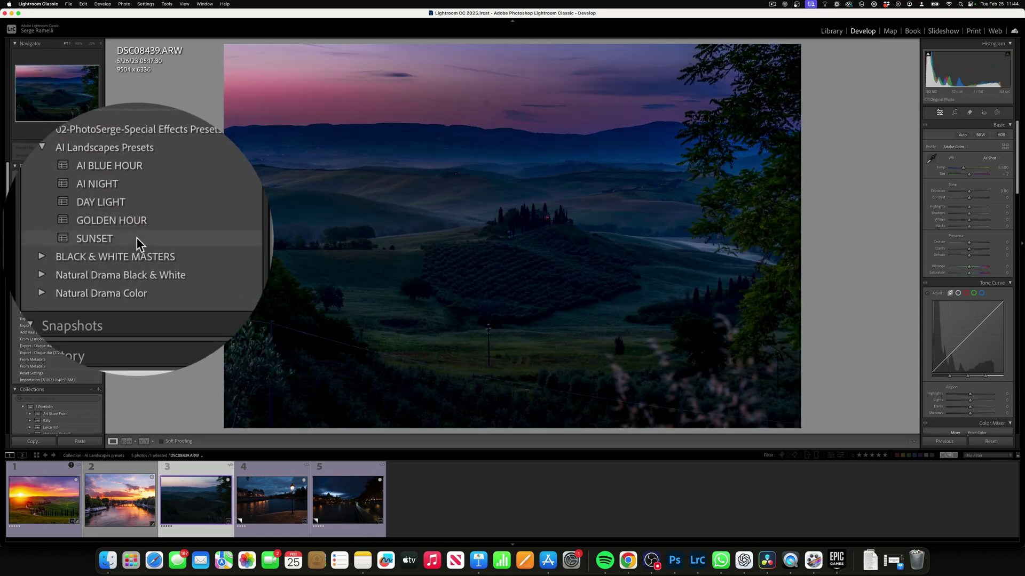
Step: Apply the SUNSET preset to the Tuscan hills photo and raise Whites to +64
left_click(56, 239)
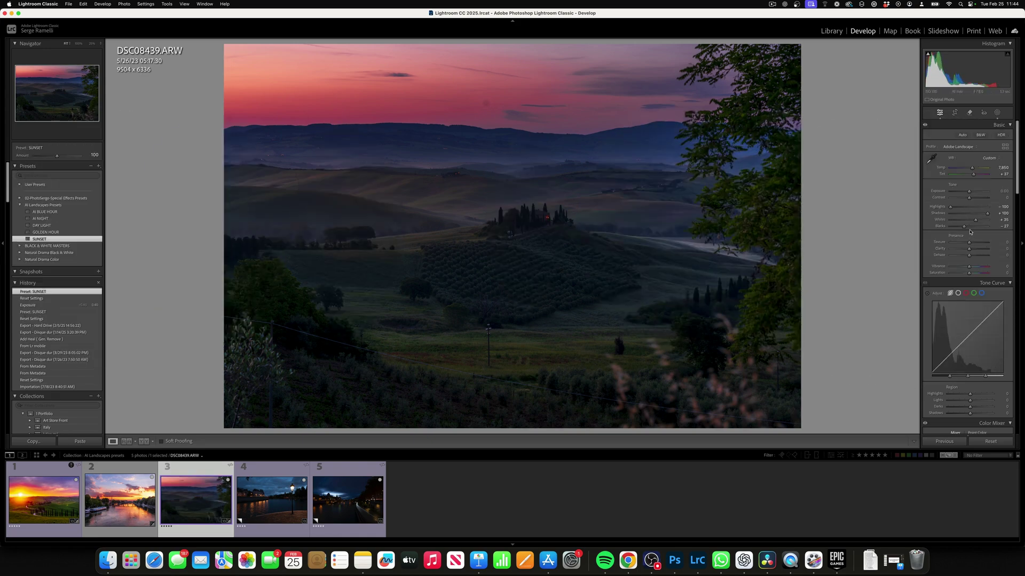
left_click_drag(974, 221, 975, 219)
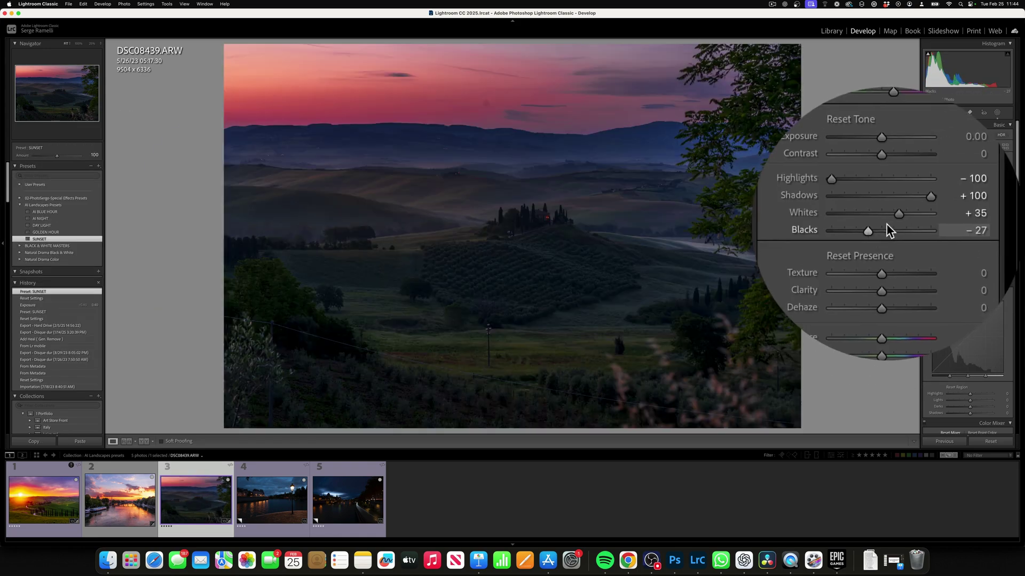
left_click_drag(892, 219, 902, 220)
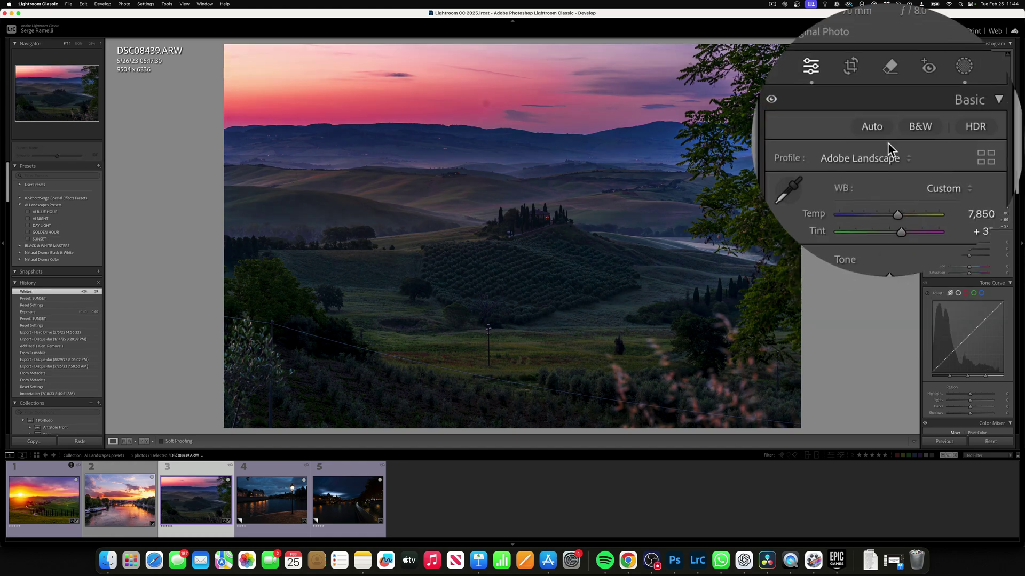
Step: Remove the dark smudge in the sky with the Remove tool
left_click(888, 138)
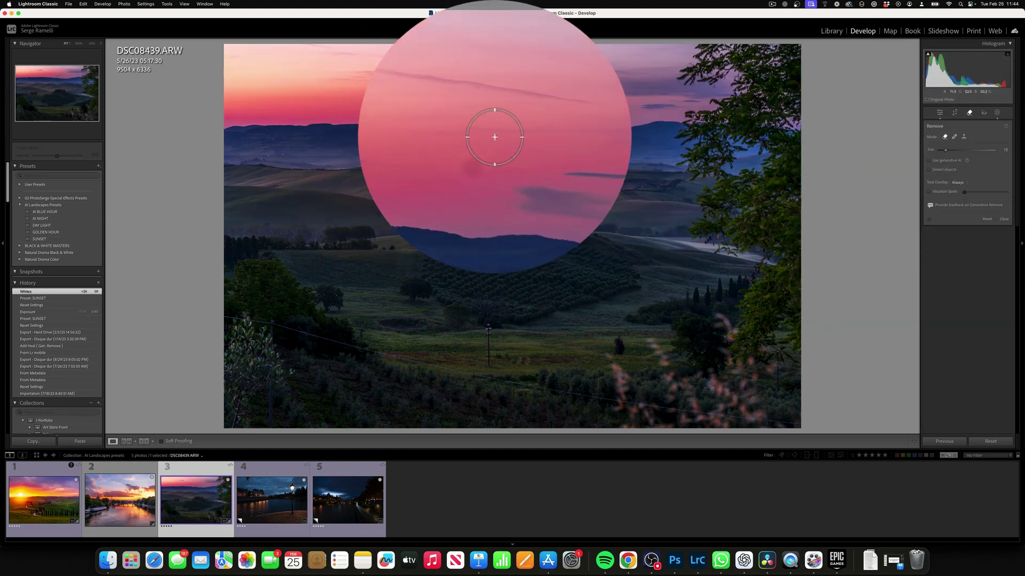
left_click(480, 103)
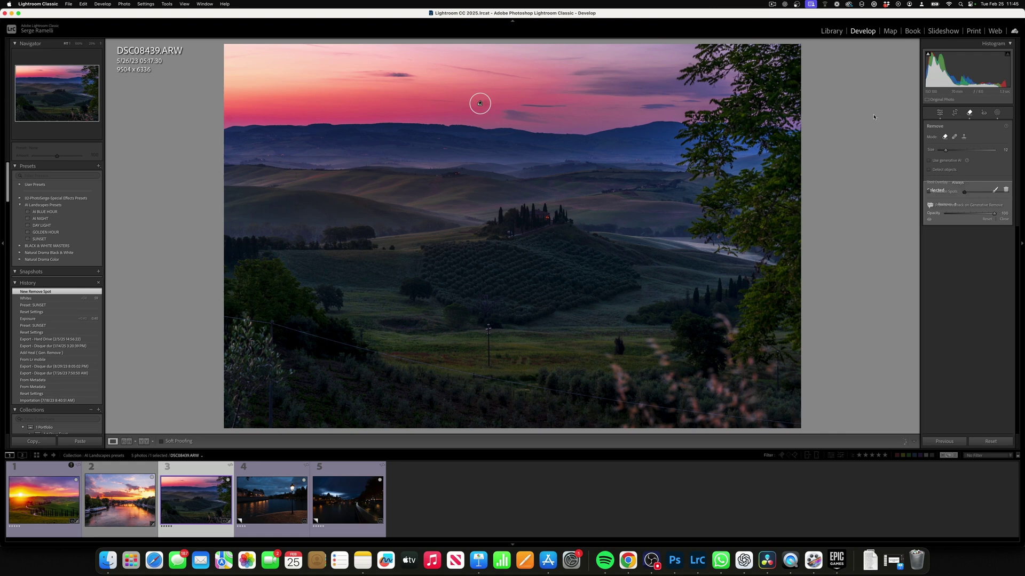
left_click(940, 113)
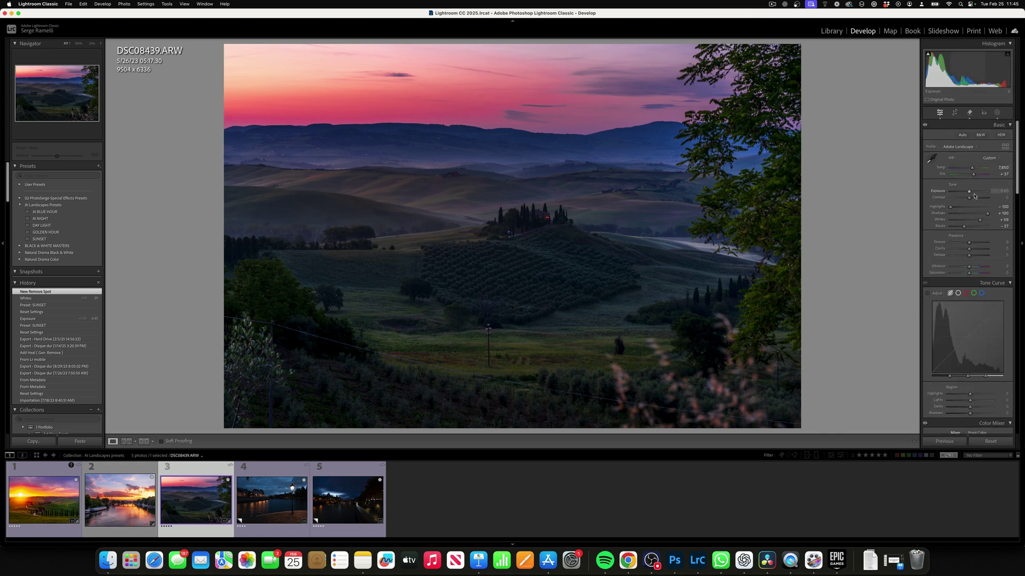
Step: Warm Temp to 8,496, lower Tint to +27, then compare before and after
left_click_drag(971, 169, 972, 169)
left_click_drag(888, 167, 891, 174)
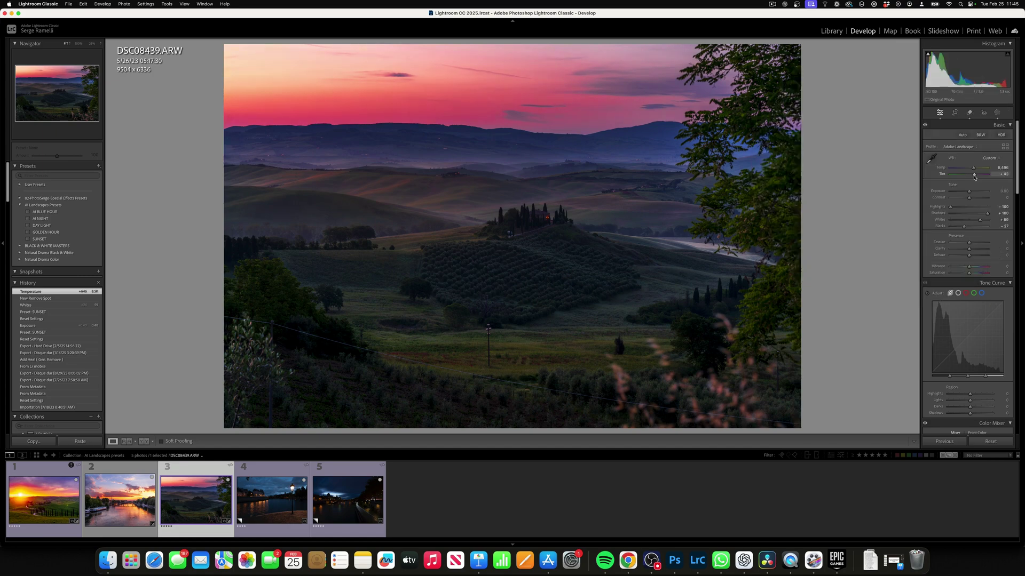
left_click(998, 442)
key("super+z")
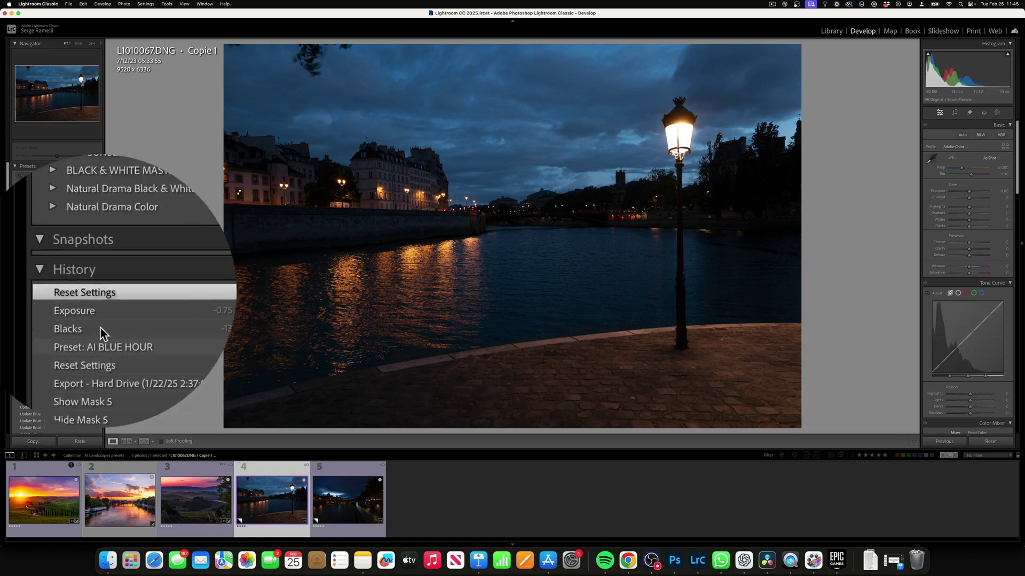
Step: Apply AI BLUE HOUR to the lamppost photo, set Blacks to −40, then compare before and after
left_click(55, 212)
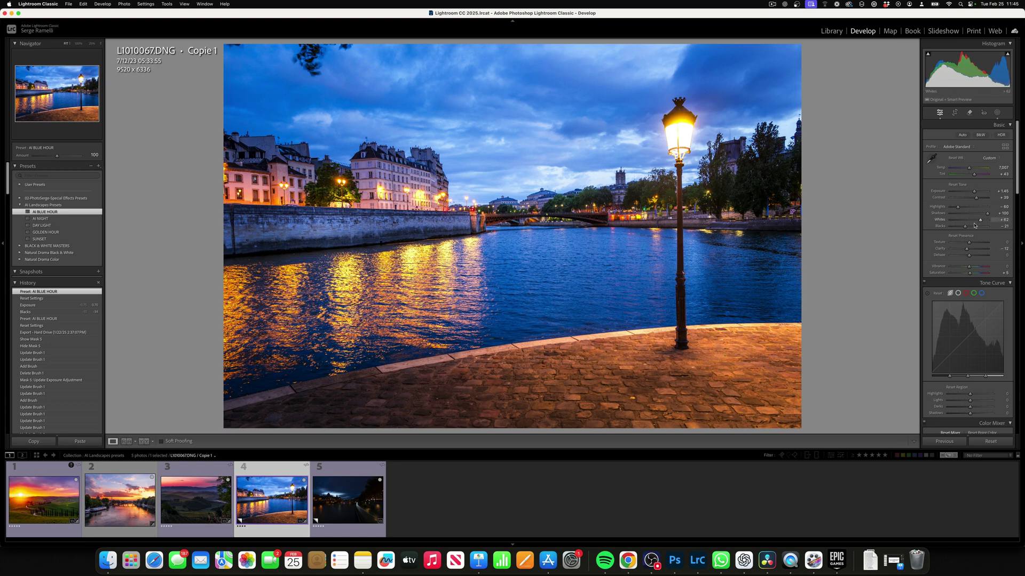
left_click_drag(965, 226, 888, 167)
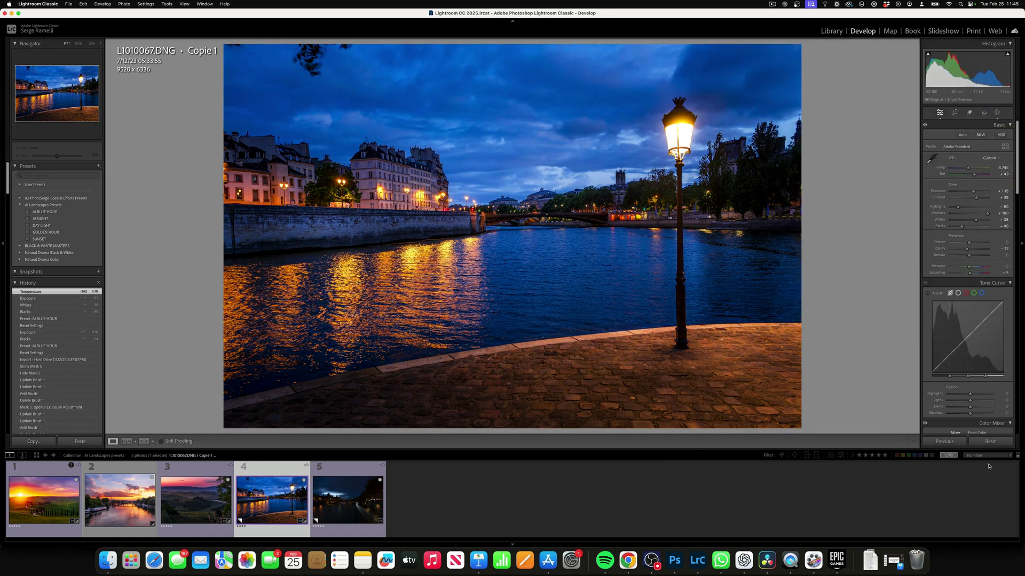
left_click(994, 440)
key("super+z")
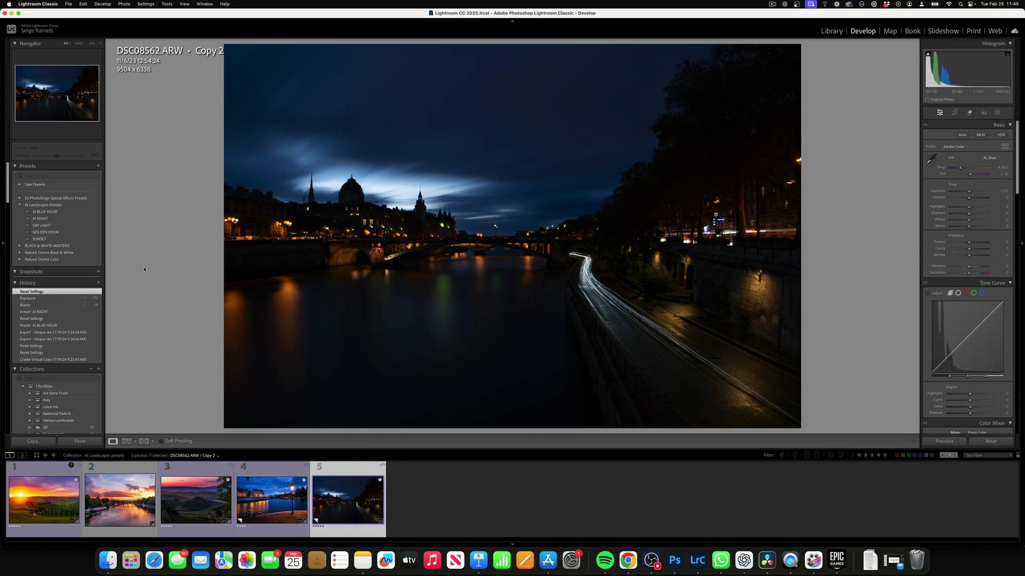
Step: Apply AI NIGHT, set Blacks to −13 and Whites to +68, then compare with Reset and undo
left_click(70, 218)
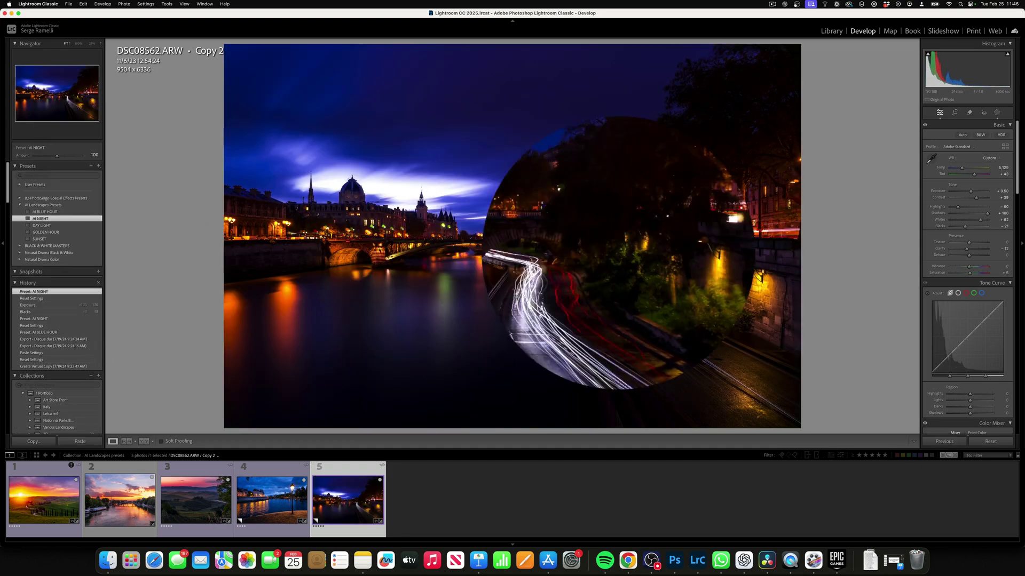
left_click(965, 227, "alt")
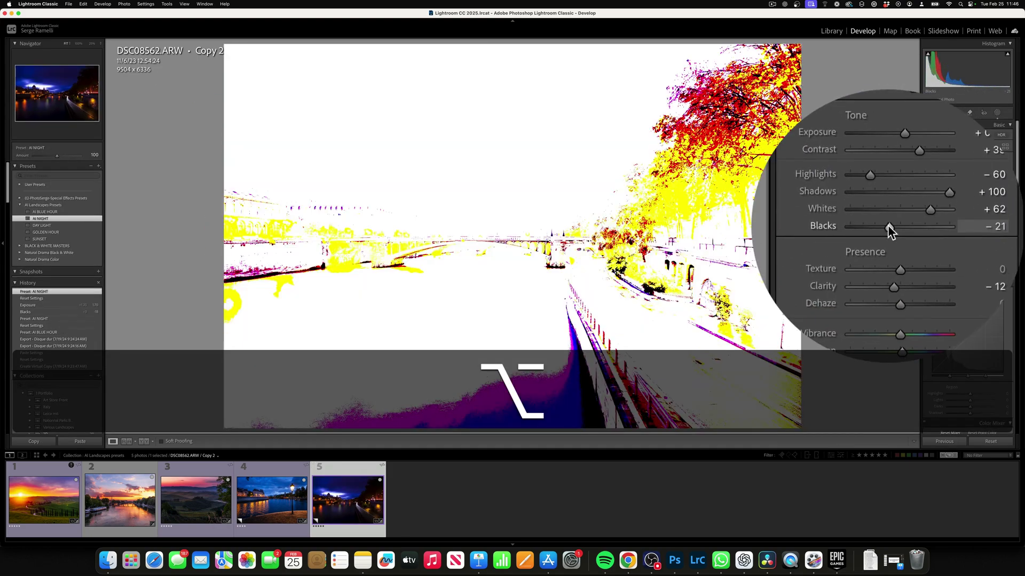
left_click_drag(888, 225, 891, 175)
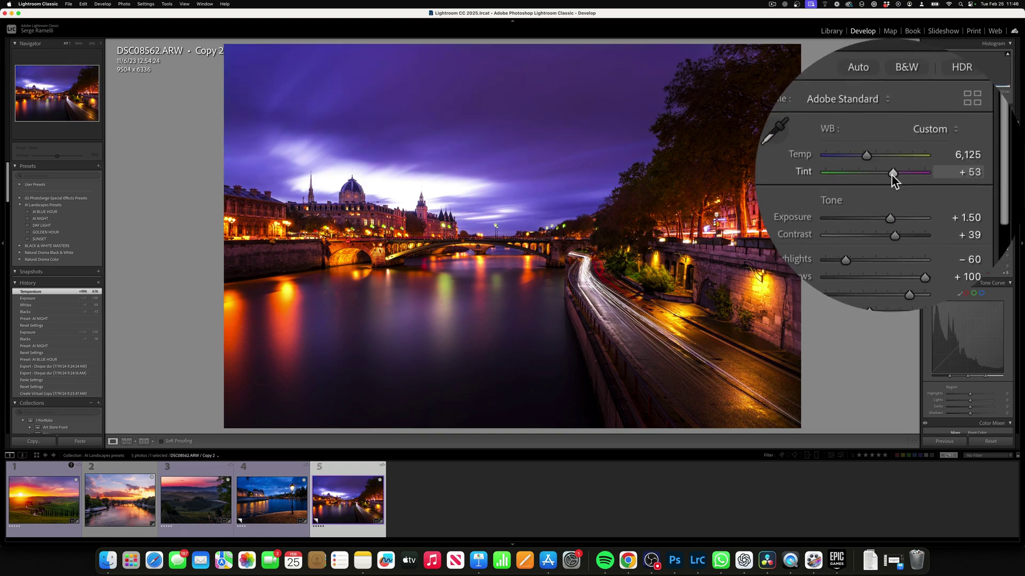
left_click(998, 440)
key("super+z")
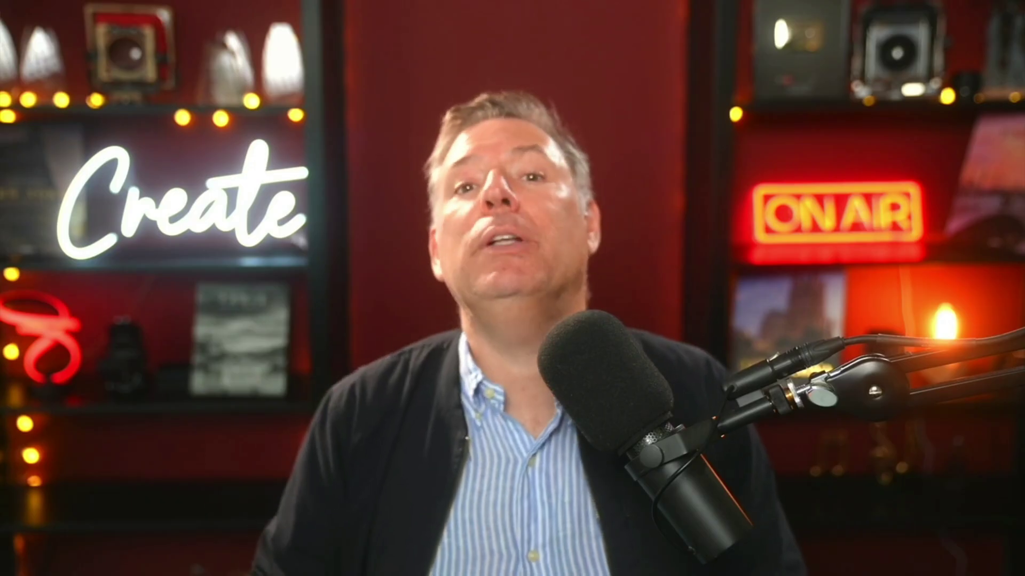